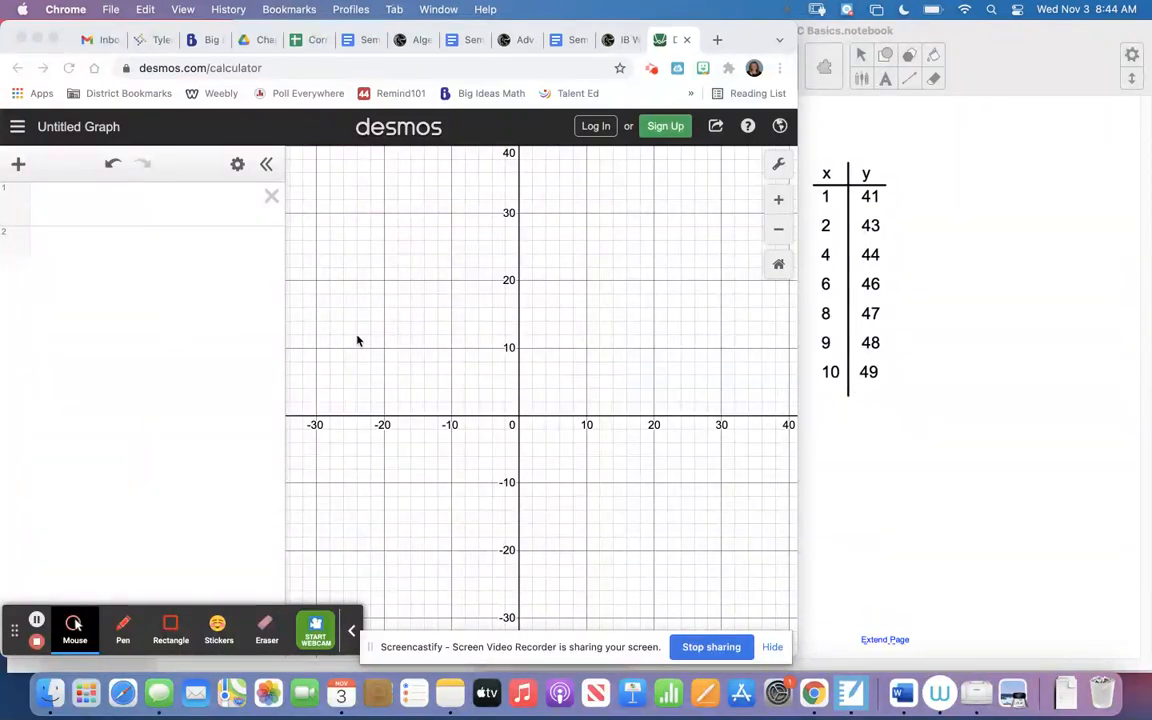
Add a table and fill its x column with 1, 2, 4, 6, 8, 9 and 10.
click(18, 166)
click(18, 166)
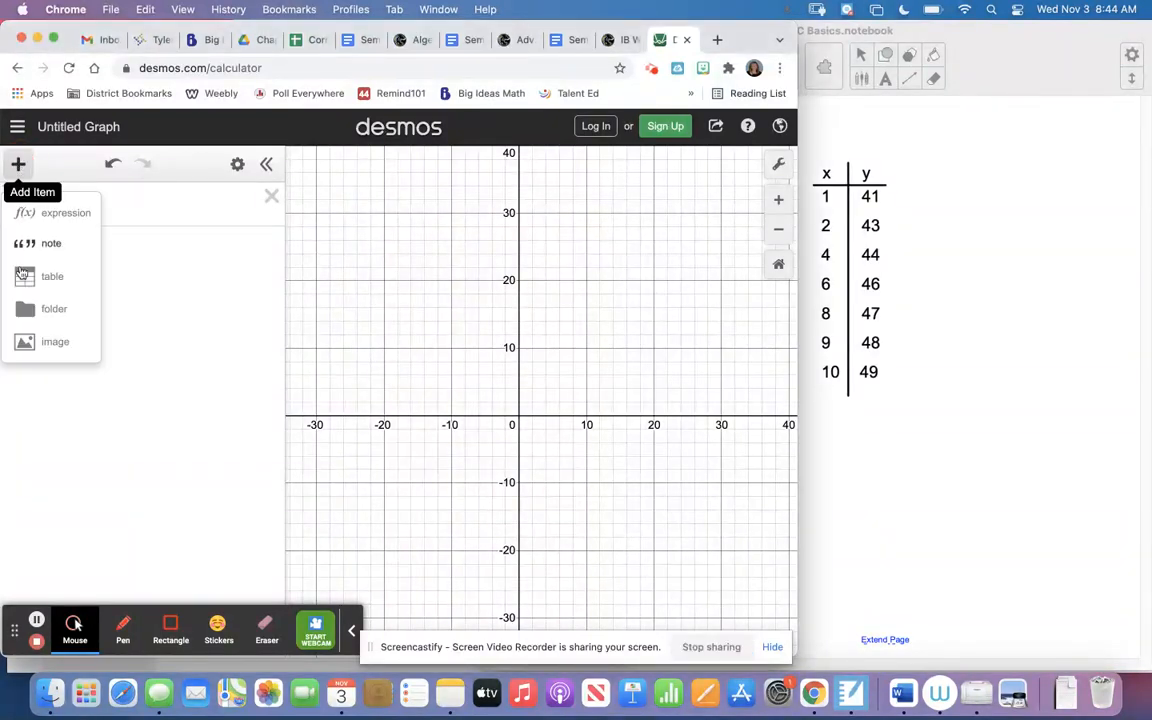
click(24, 280)
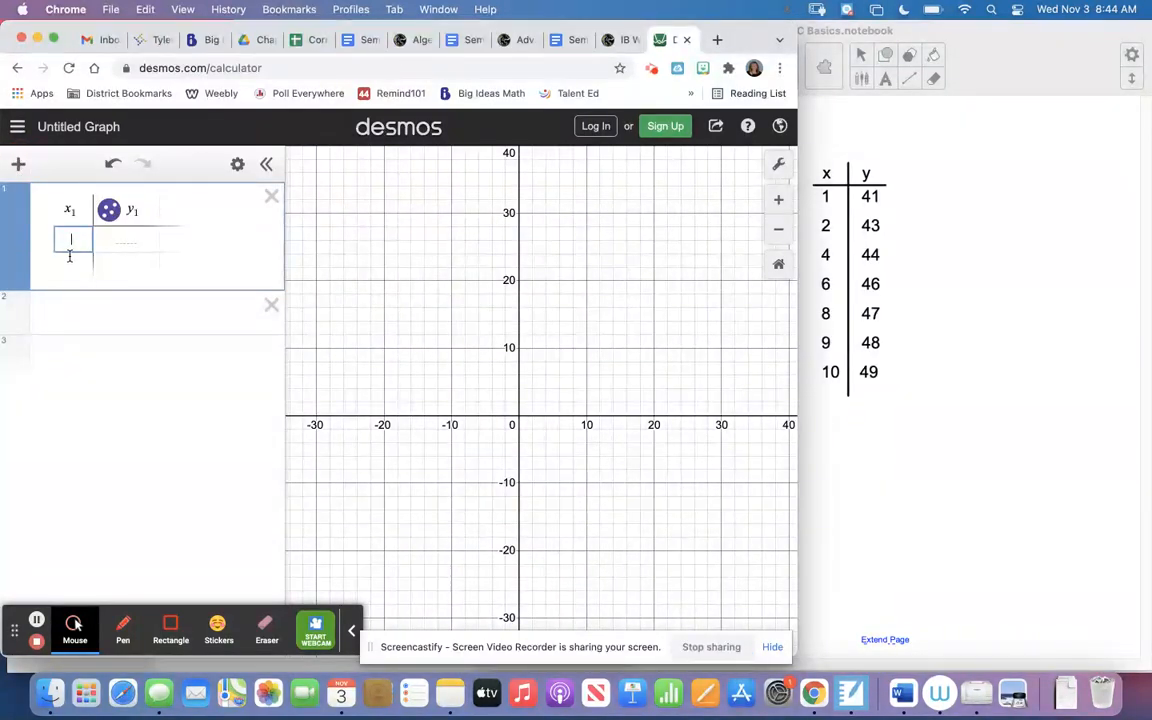
text(1)
key(Return)
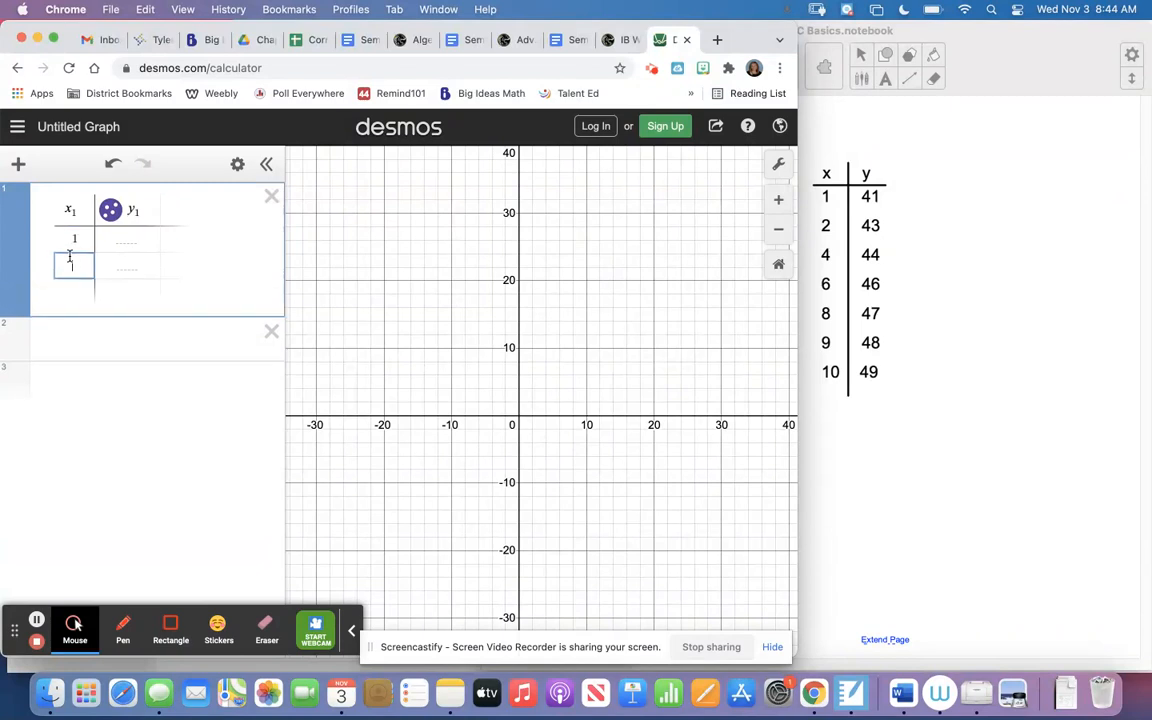
text(2)
key(Return)
text(4)
key(Return)
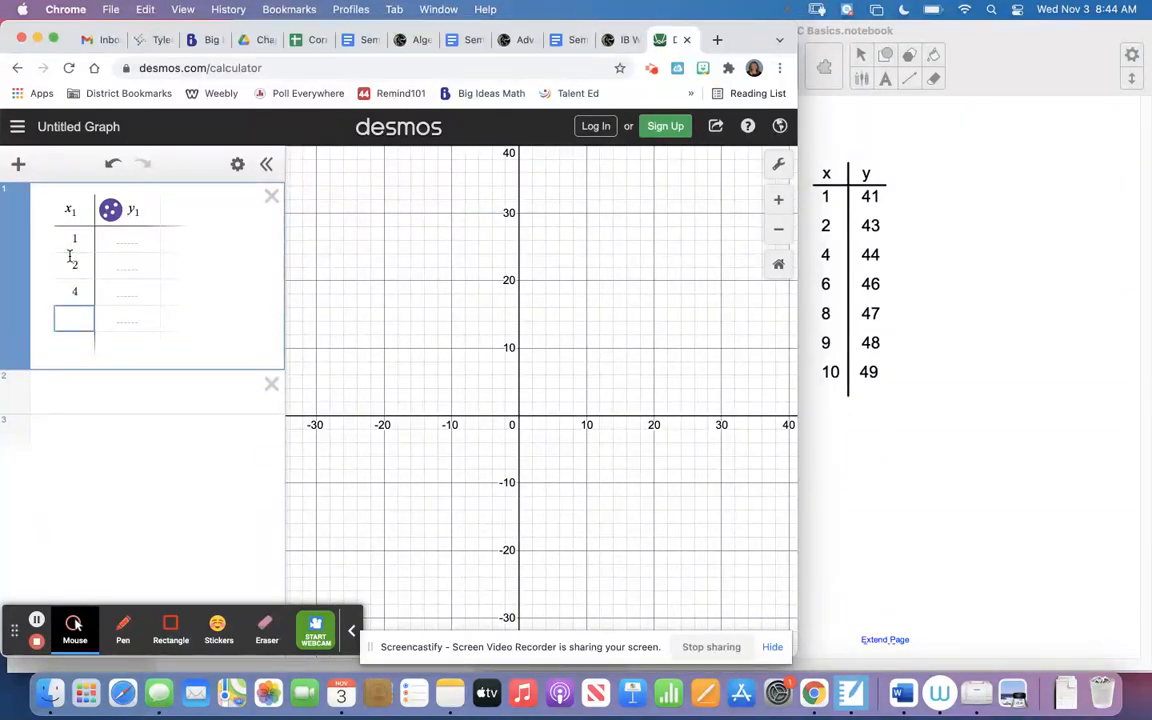
text(6)
key(Return)
text(8)
key(Return)
text(9)
key(Return)
text(1)
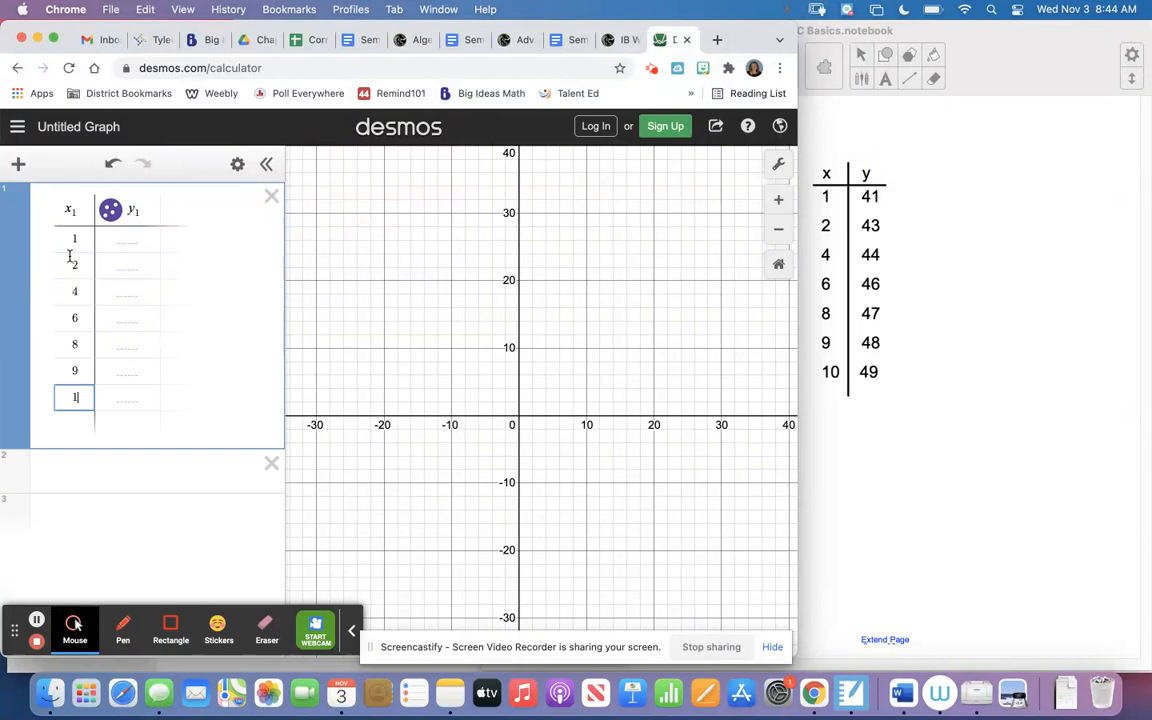
text(0)
Fill the table's y column with 41, 43, 44, 46, 47, 48 and 49.
click(130, 240)
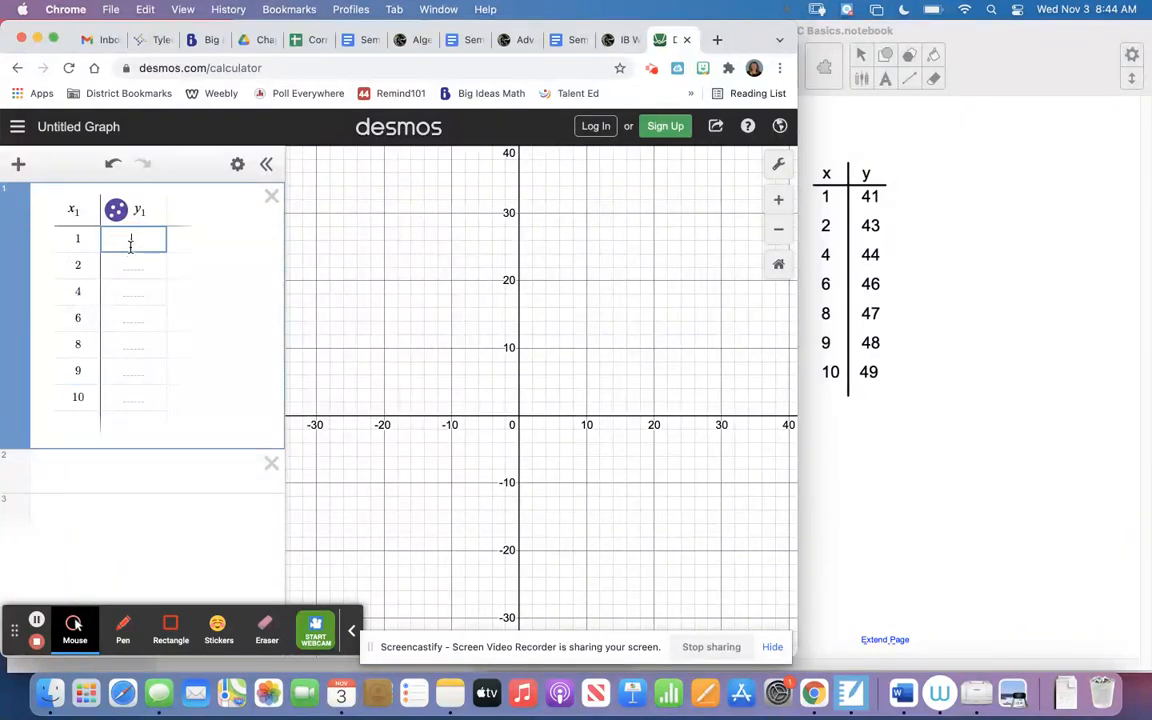
text(41)
key(Return)
text(43)
key(Return)
text(44)
key(Return)
text(46)
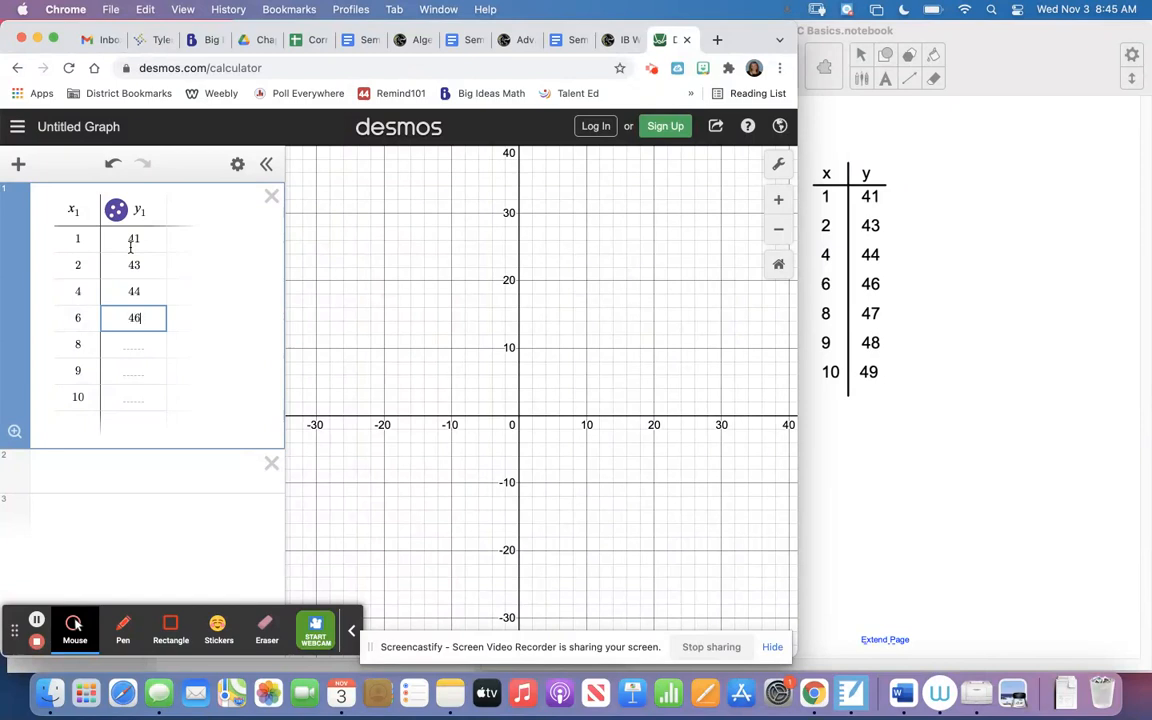
key(Return)
text(47)
key(Return)
text(48)
key(Return)
text(49)
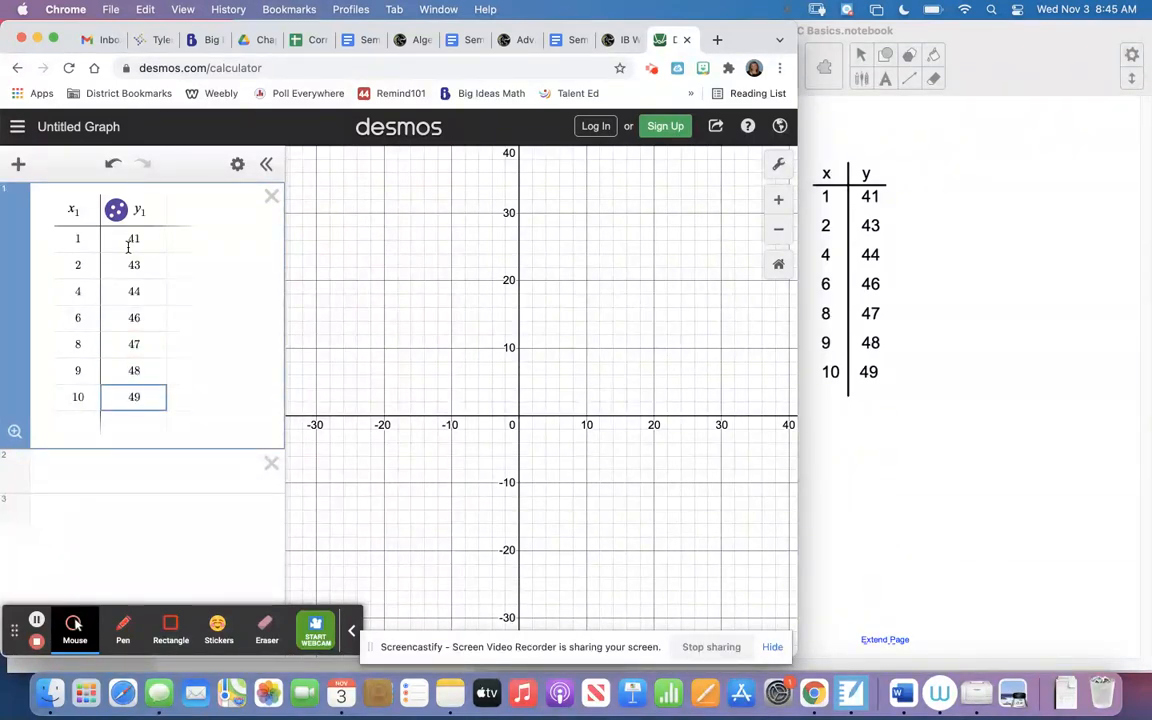
click(526, 514)
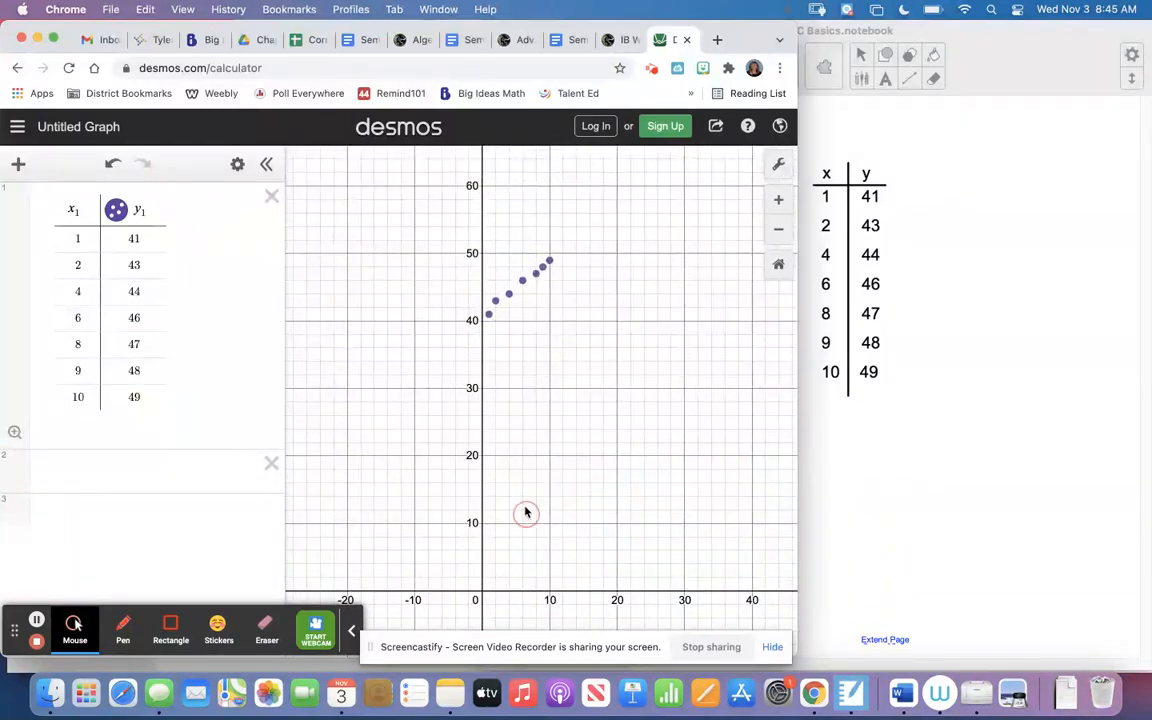
drag(507, 410, 548, 482)
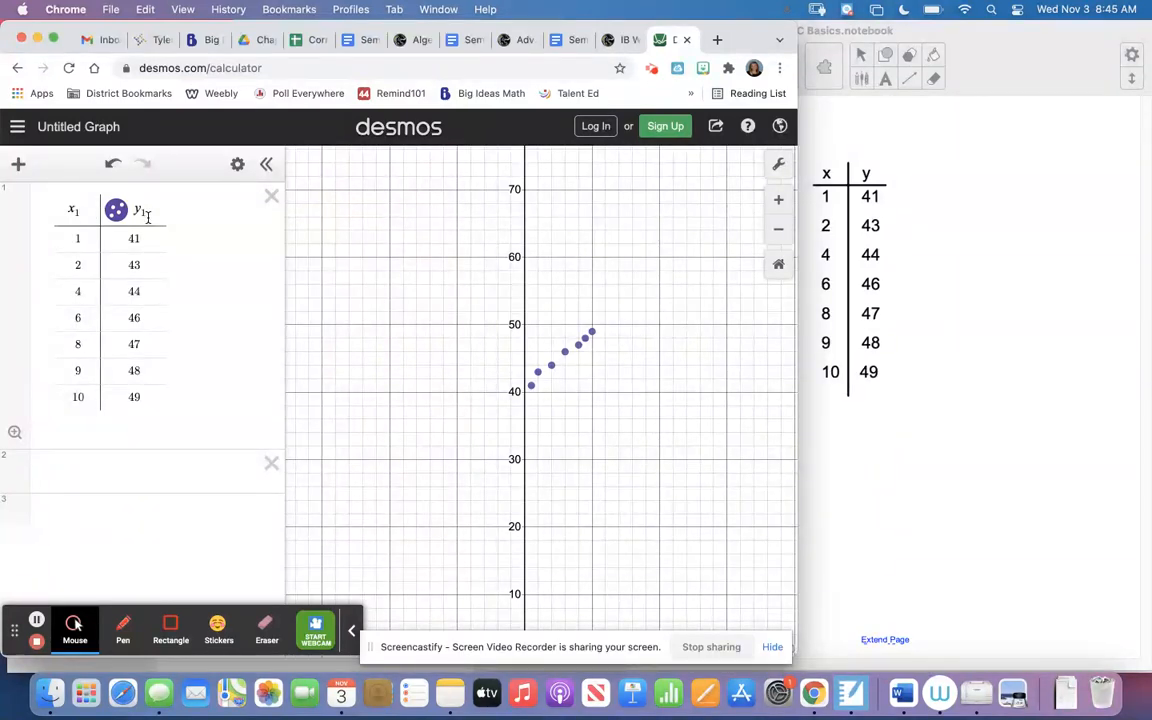
click(129, 465)
click(18, 163)
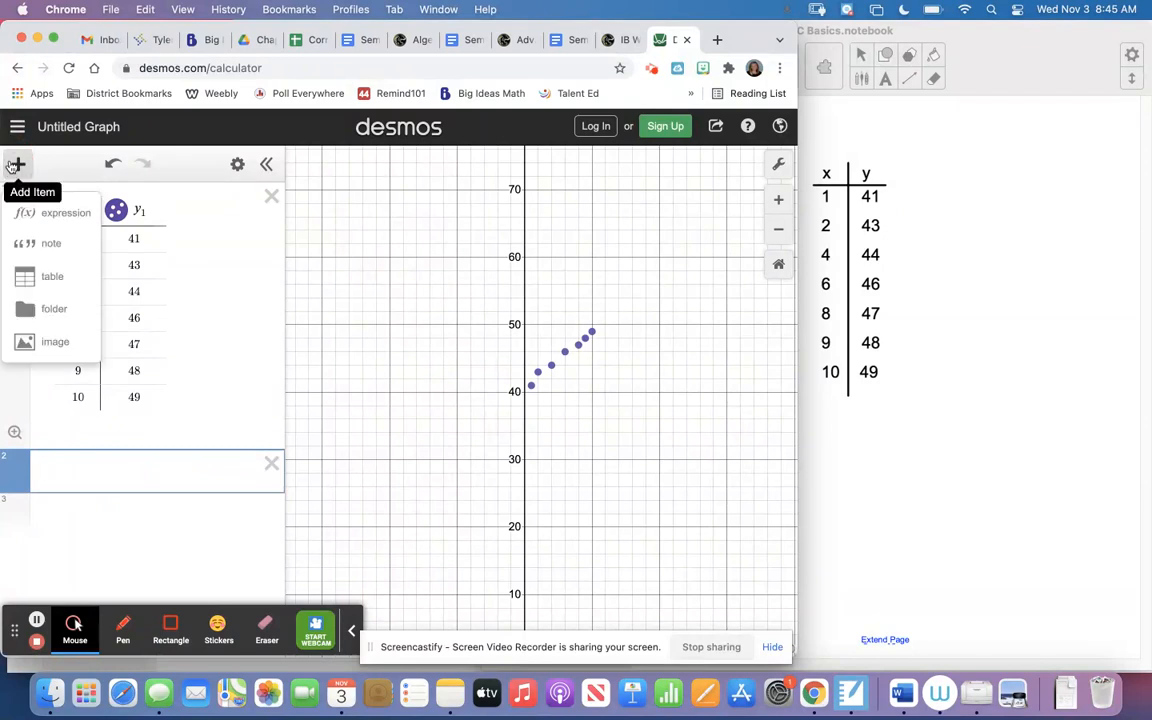
click(24, 280)
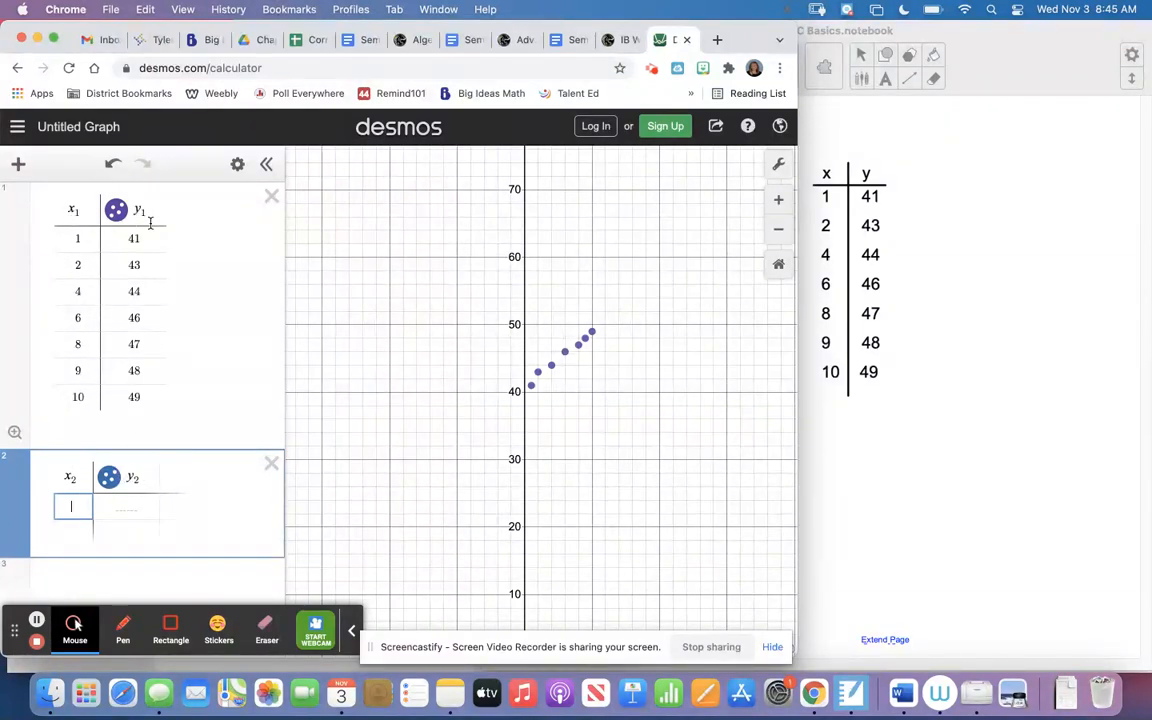
click(273, 465)
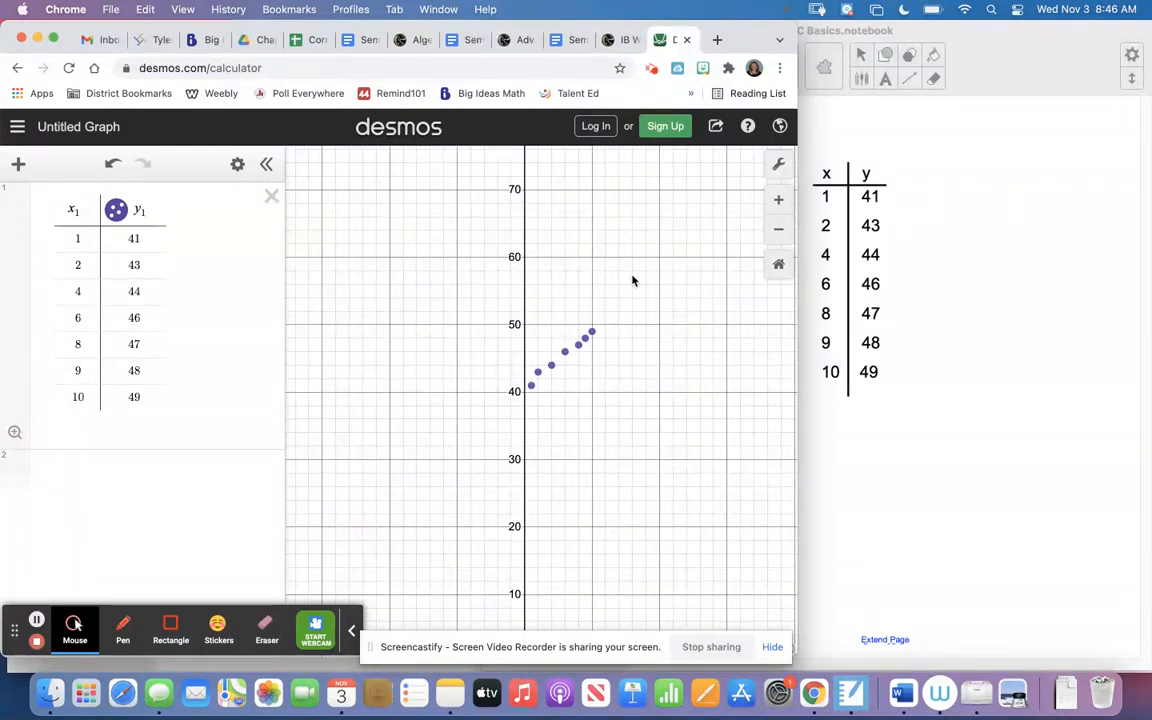
Fit a line to the table data by entering the regression y1 ~ mx1 + b in a new expression.
click(191, 476)
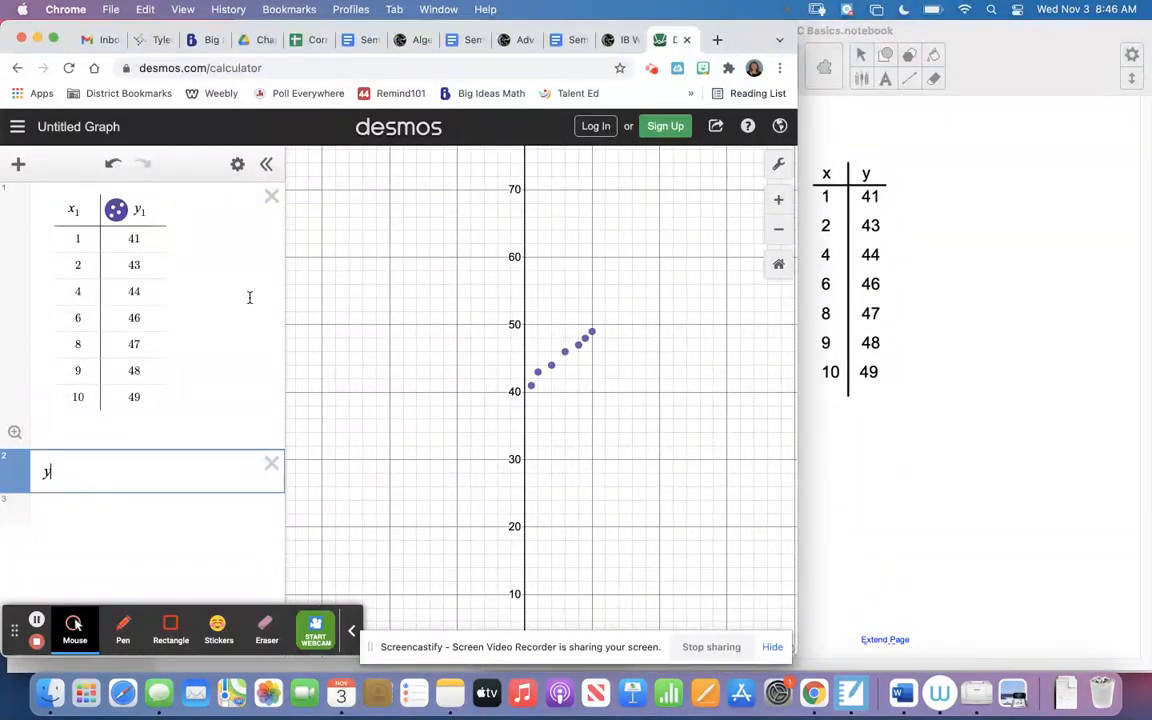
text(1)
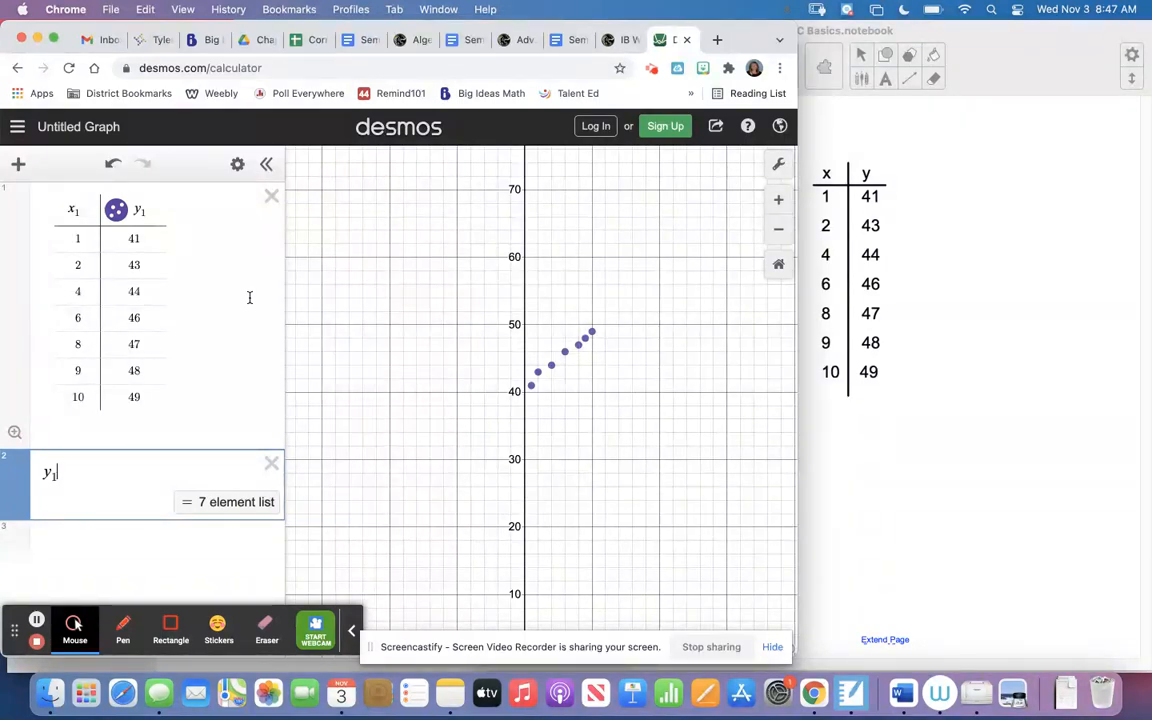
text(~ )
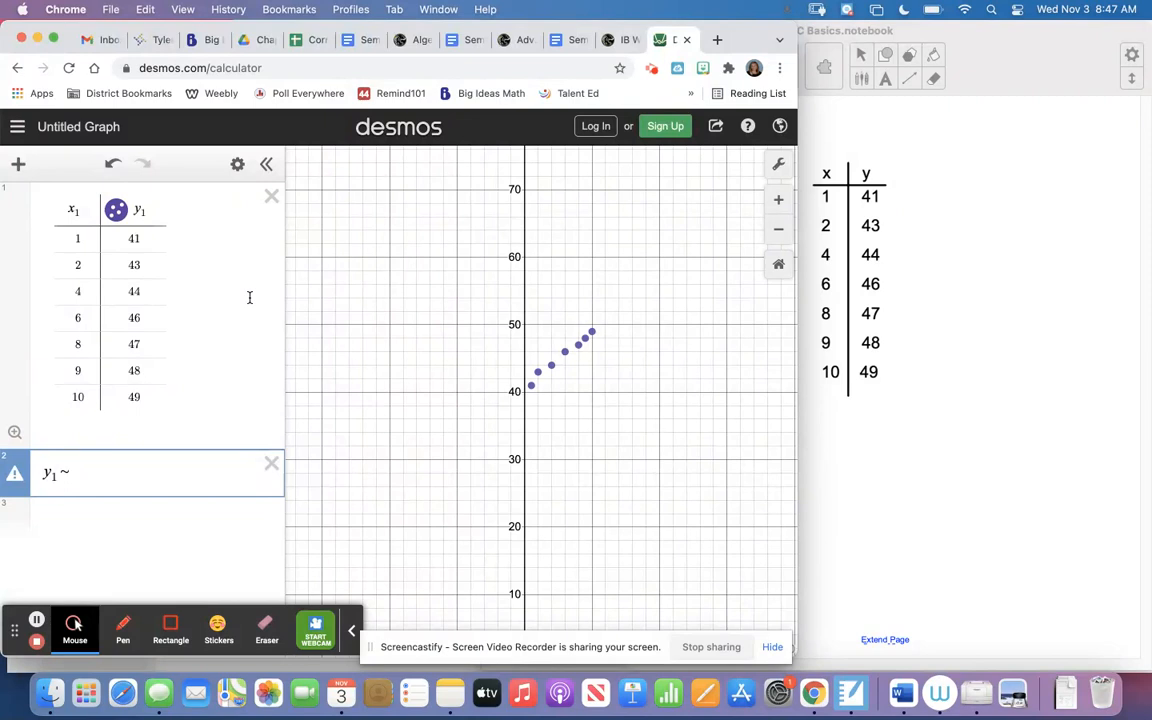
text(mx1 )
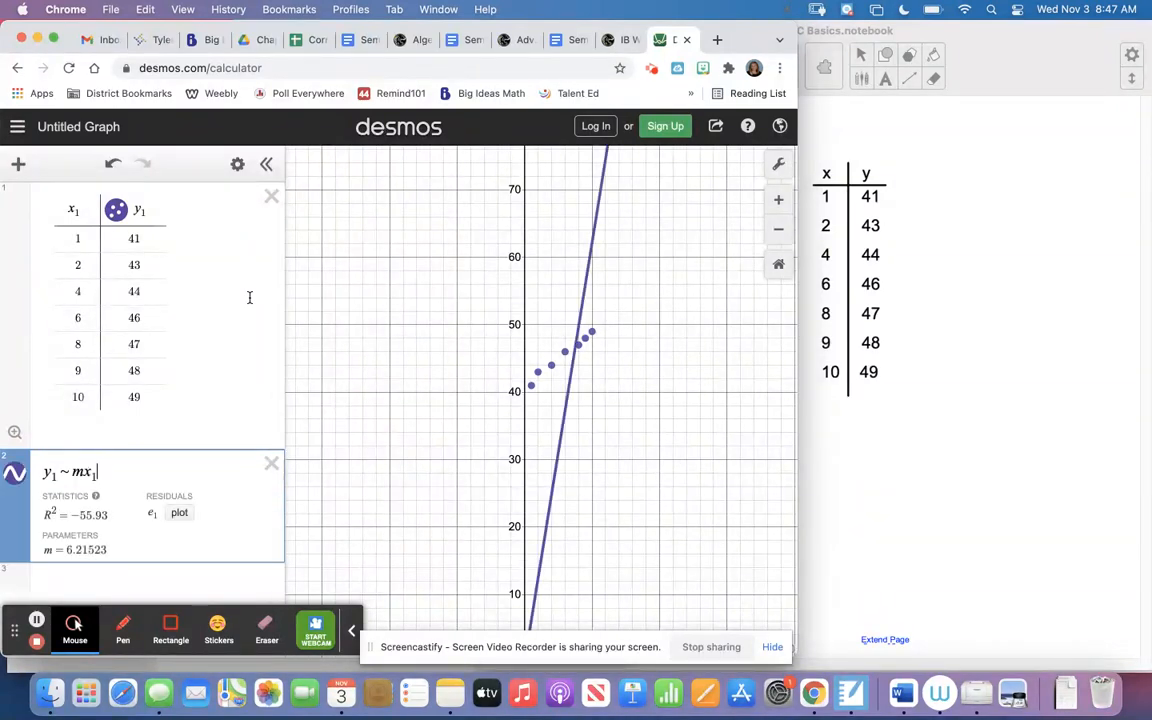
text(+ b)
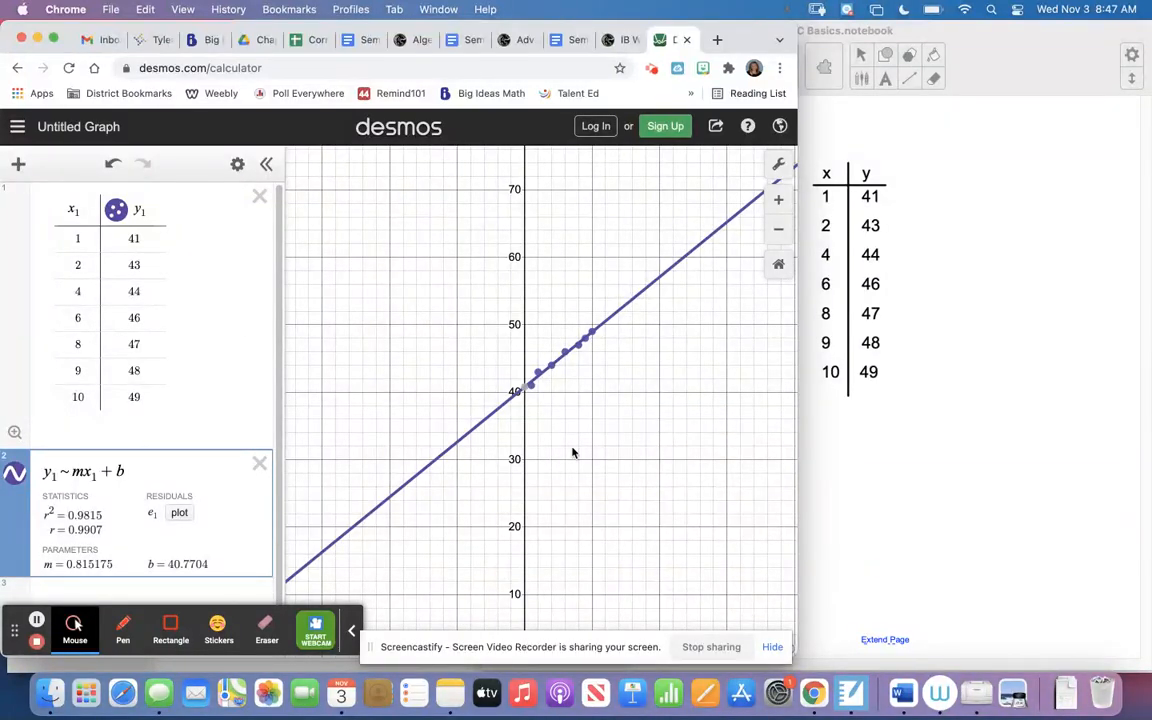
scroll(573, 453, up, 8)
drag(533, 328, 568, 545)
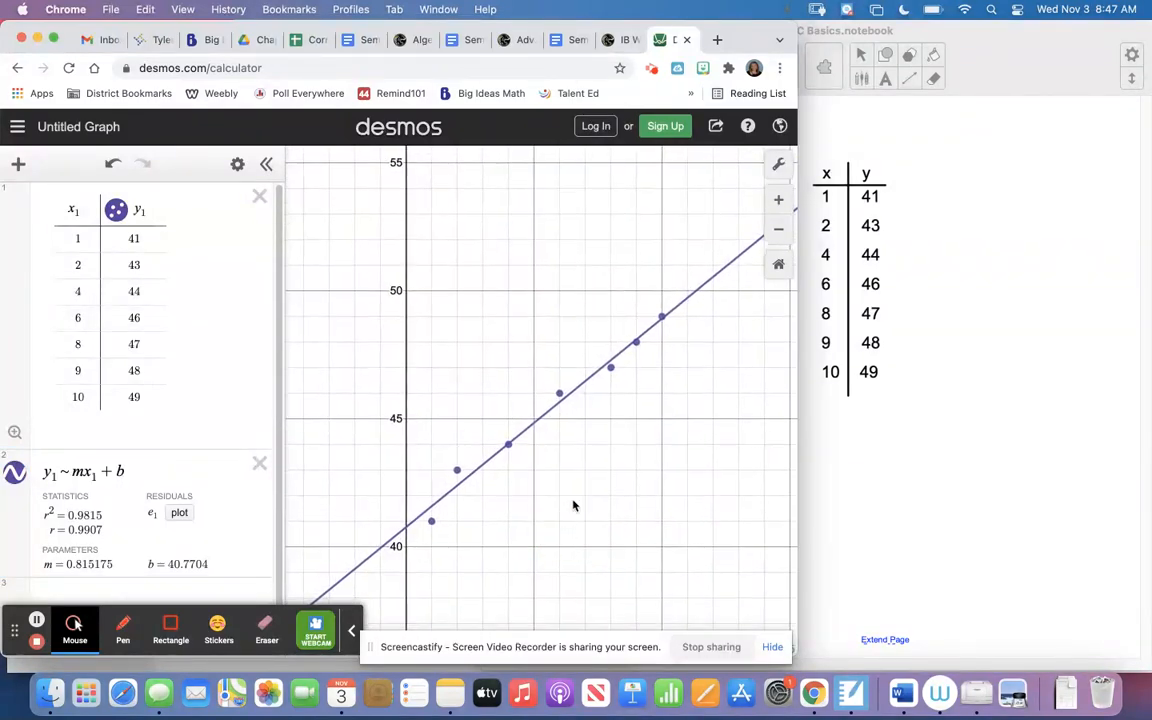
drag(586, 494, 601, 447)
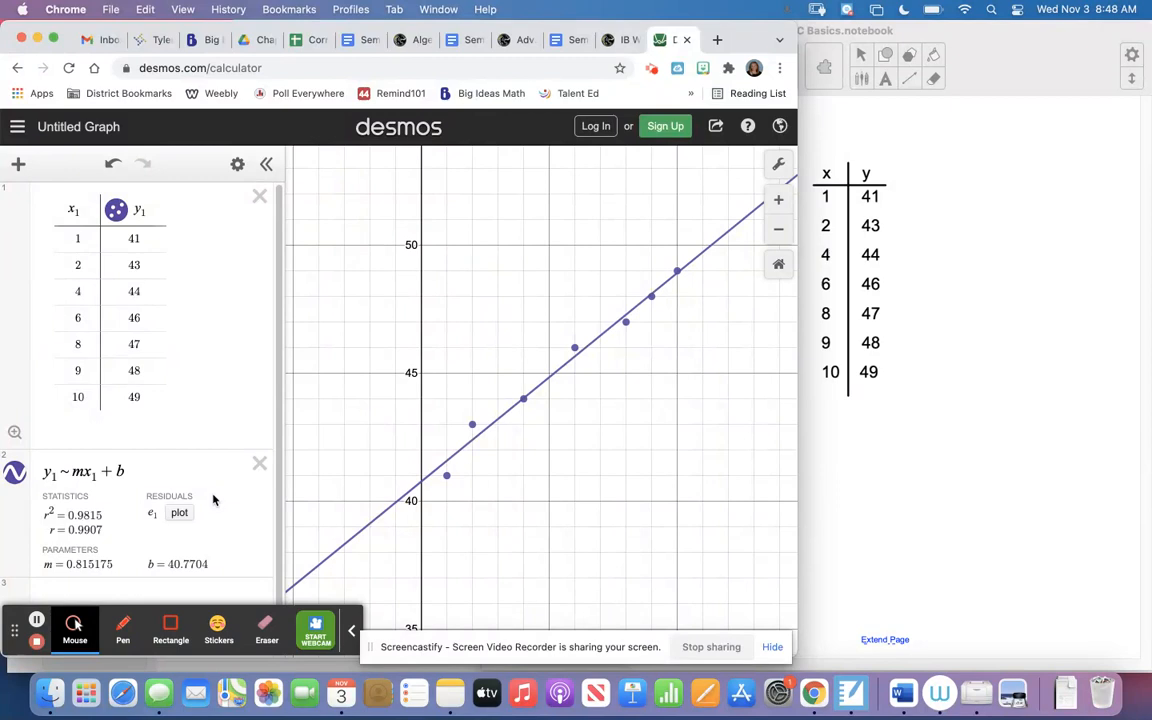
Delete the data table and the linear regression expression.
scroll(228, 461, down, 1)
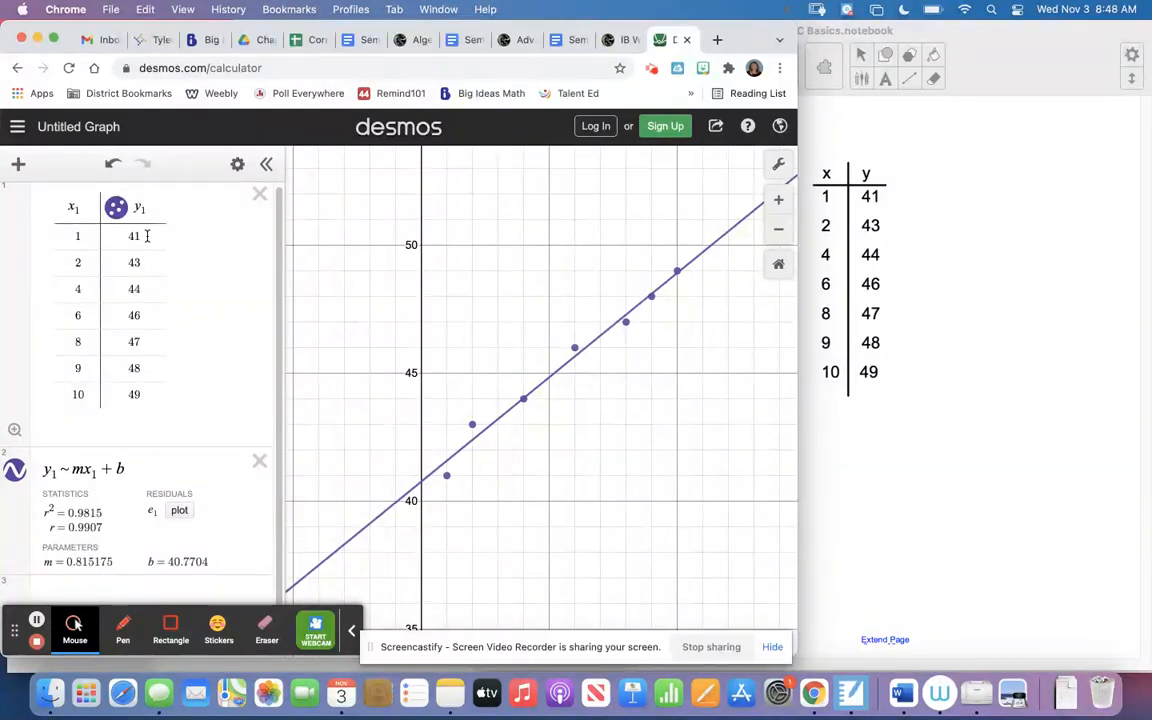
click(259, 194)
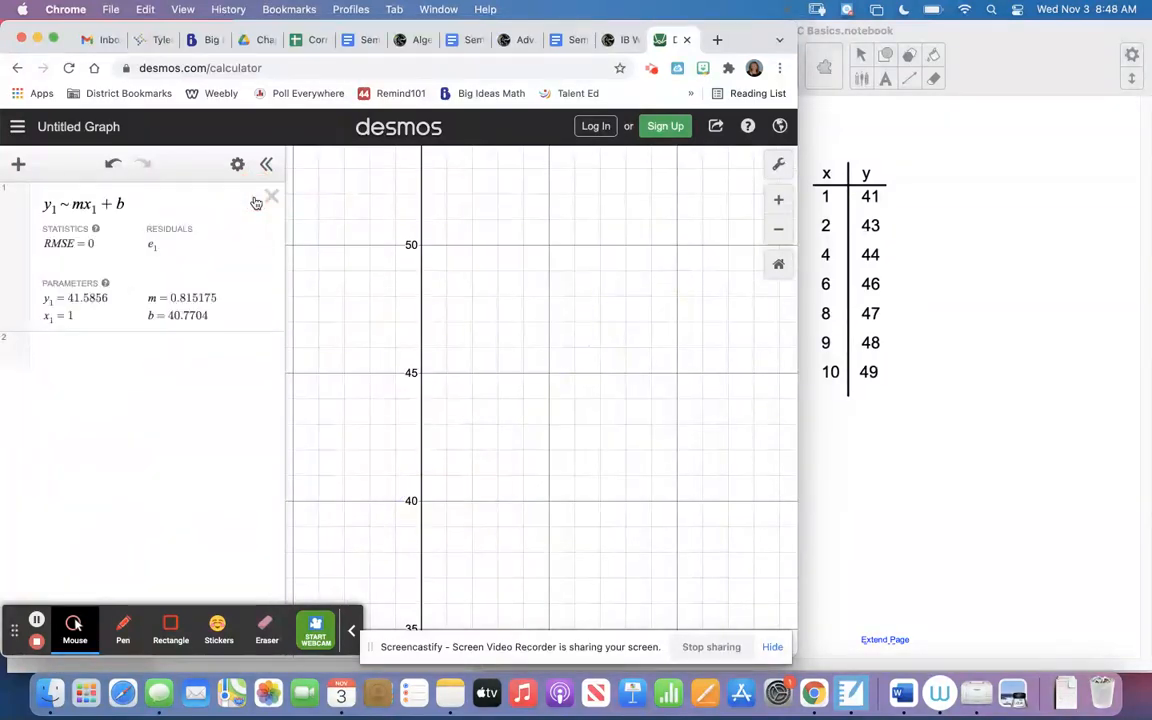
click(270, 198)
Add a new table and enter 3 and 5 as the first two x values.
click(18, 164)
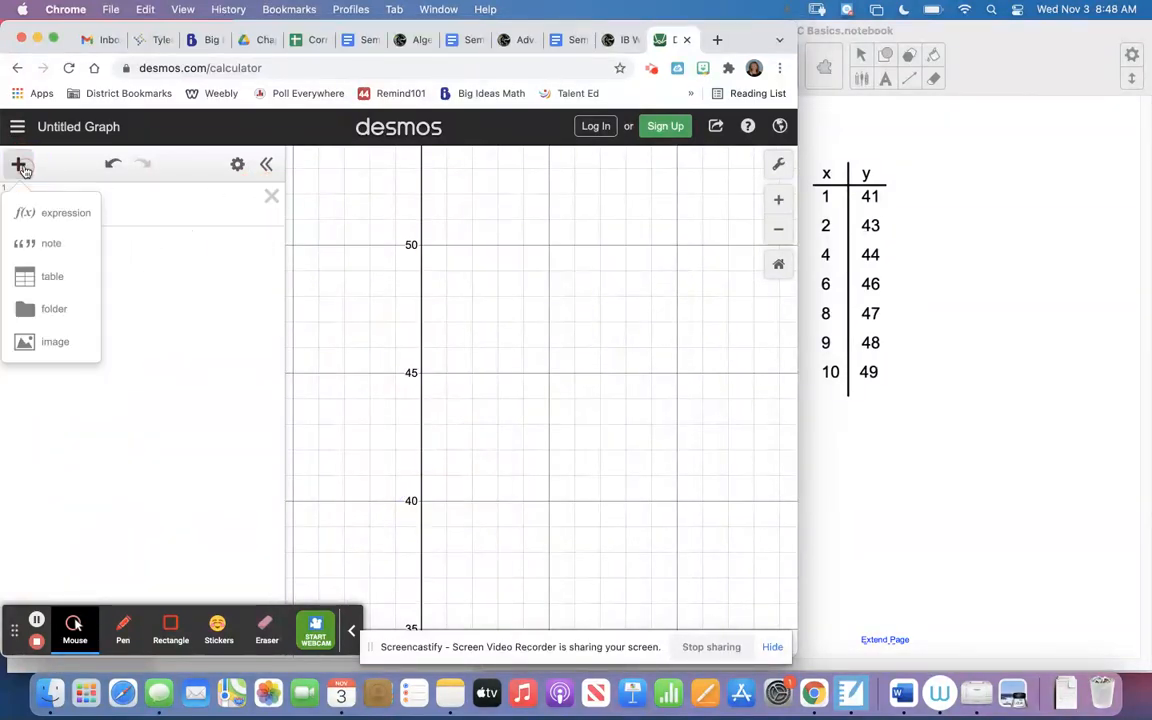
click(43, 277)
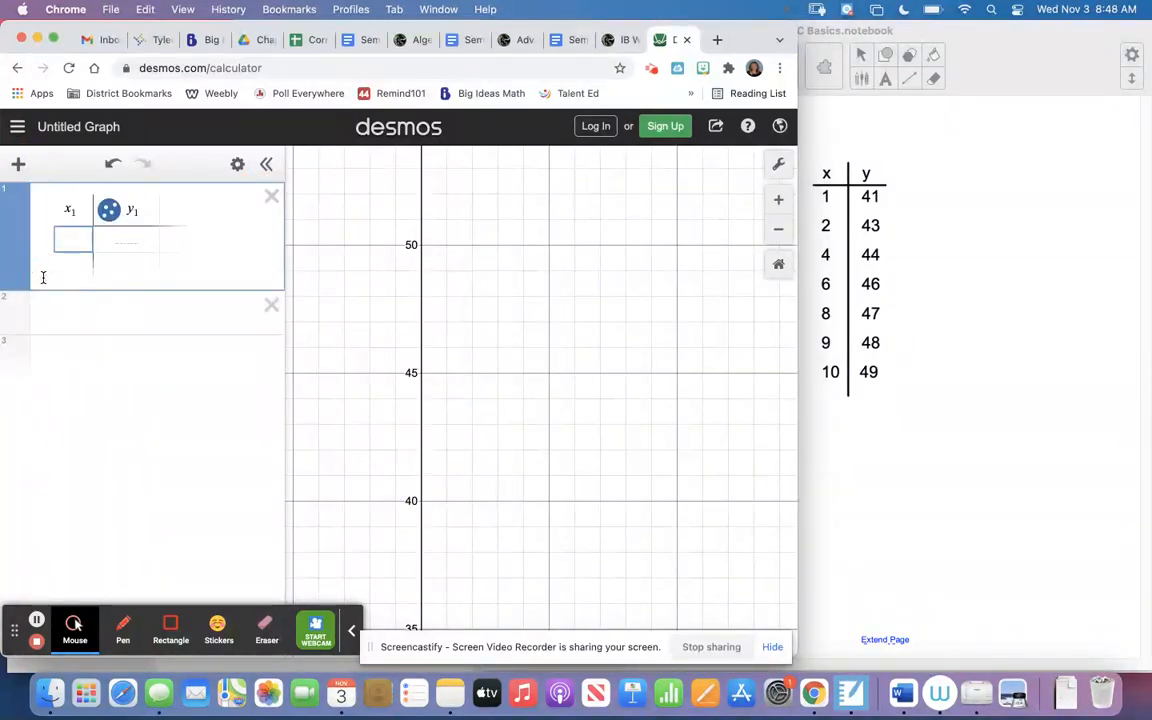
text(3)
key(Return)
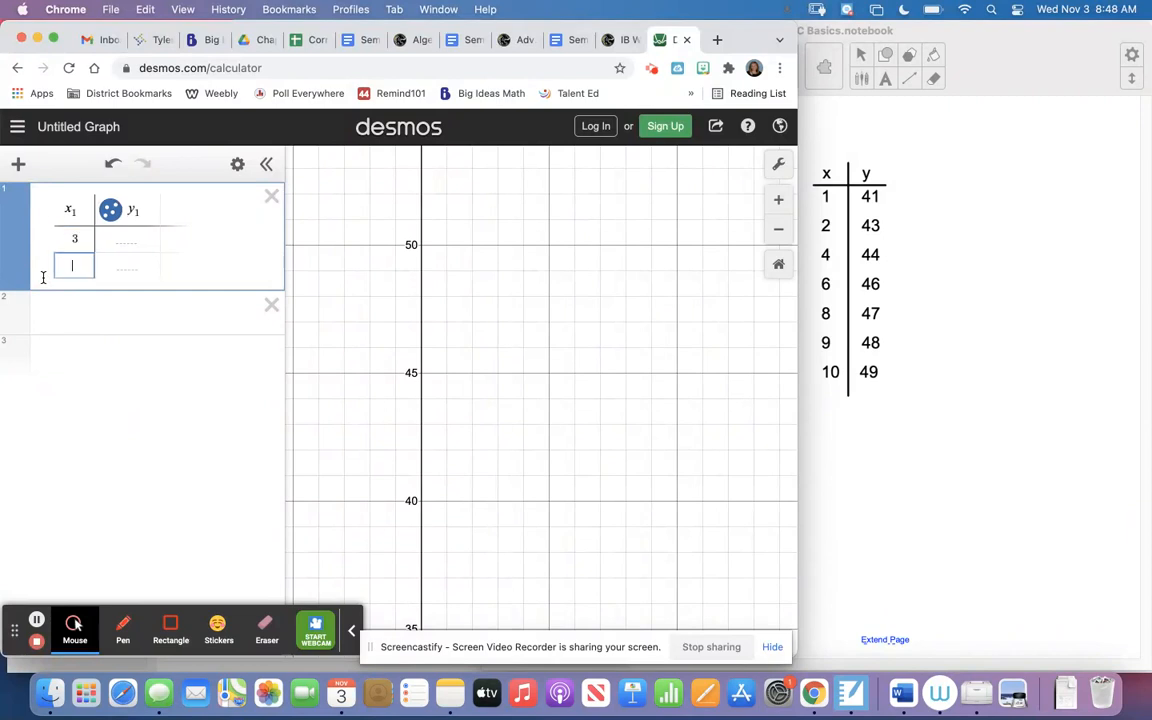
text(5)
key(Tab)
text(7)
key(Tab)
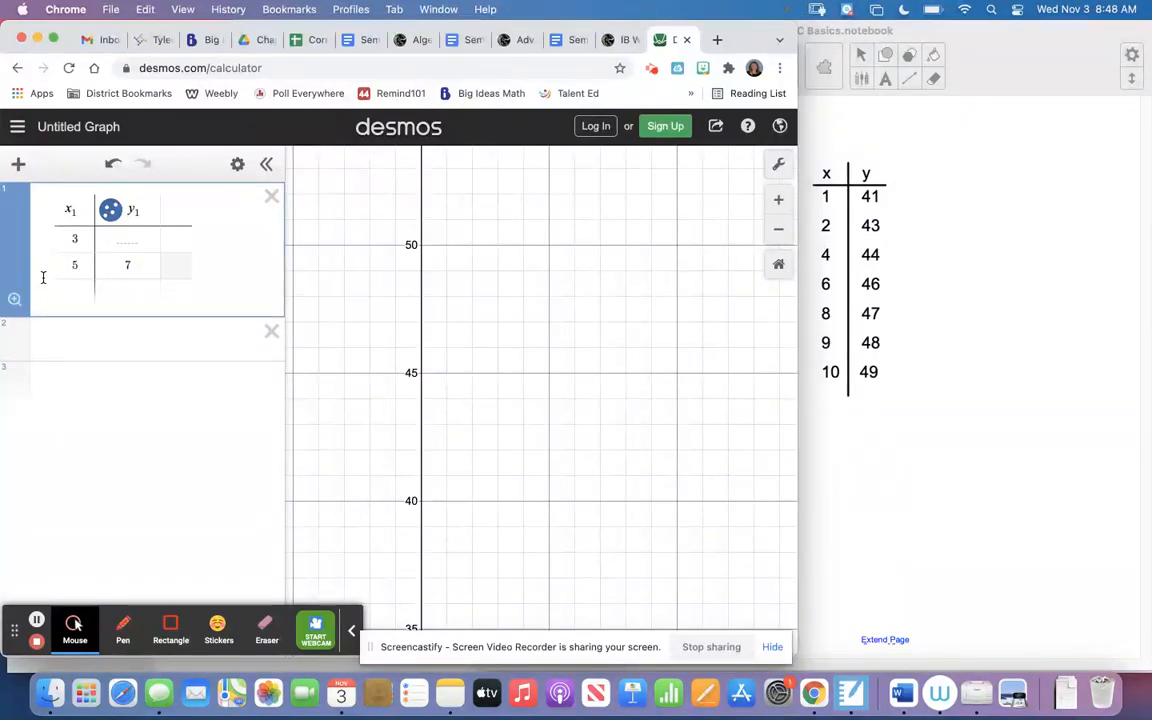
key(Return)
text(13)
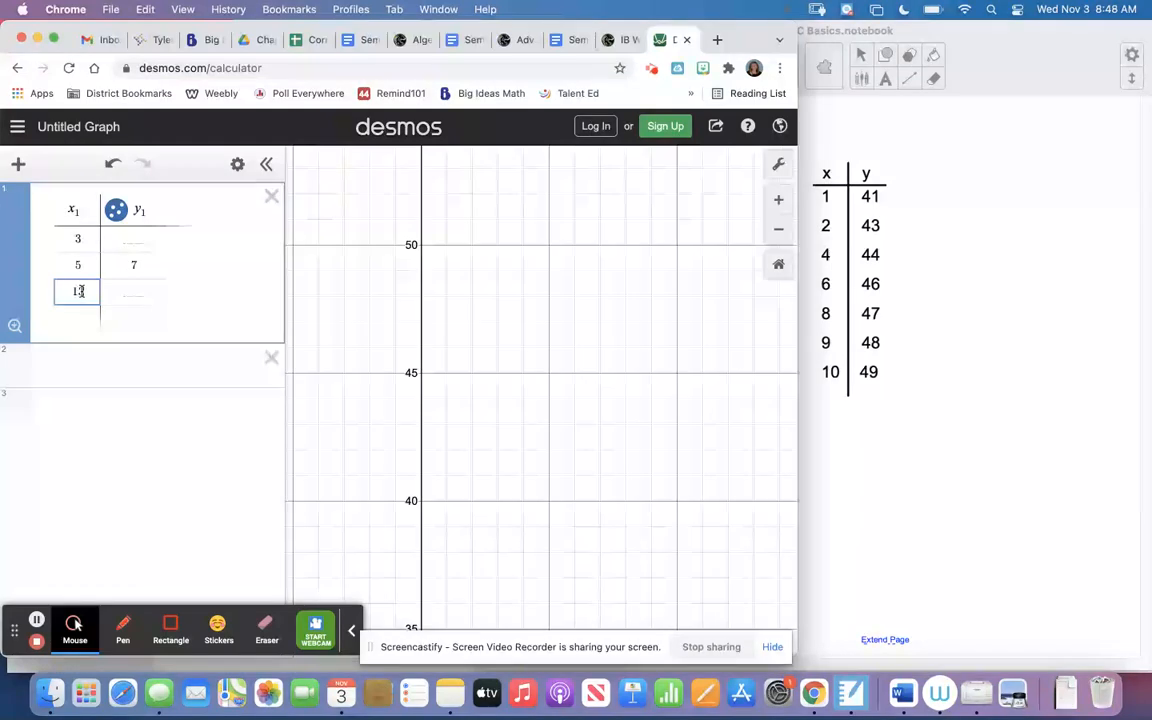
click(136, 268)
key(BackSpace)
Set the third x value to 7 and add x values 11 and 13 below it.
click(85, 293)
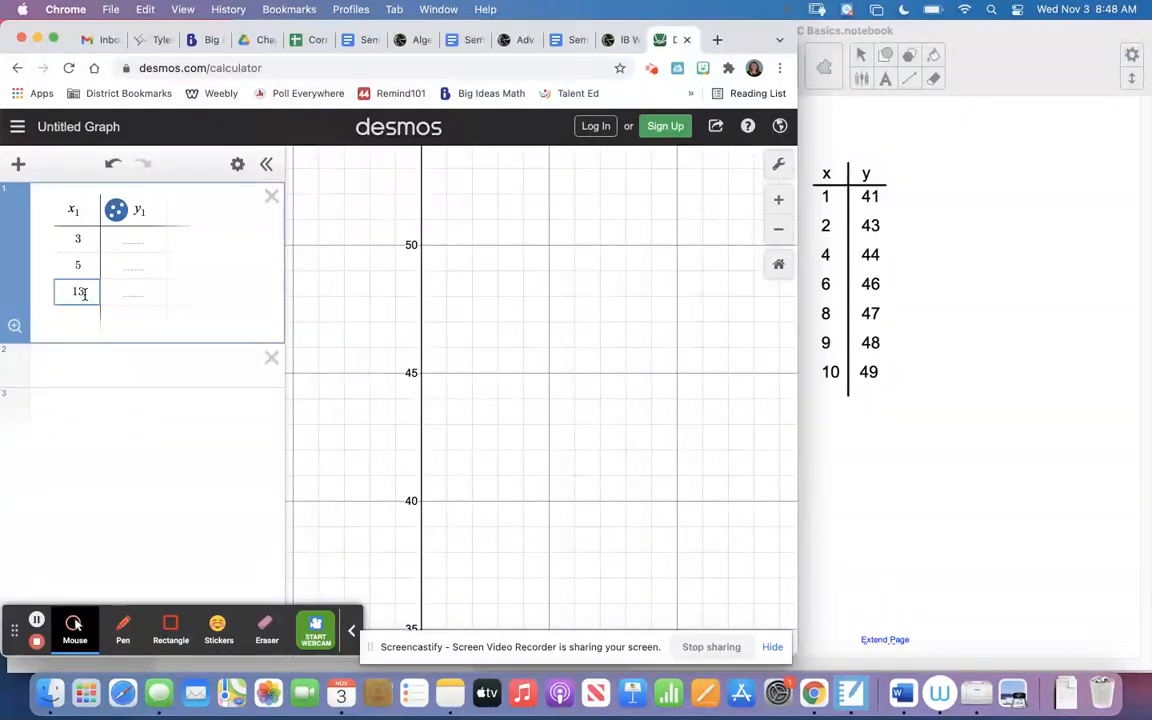
key(BackSpace)
key(BackSpace)
text(7)
key(Return)
text(9)
key(BackSpace)
text(11)
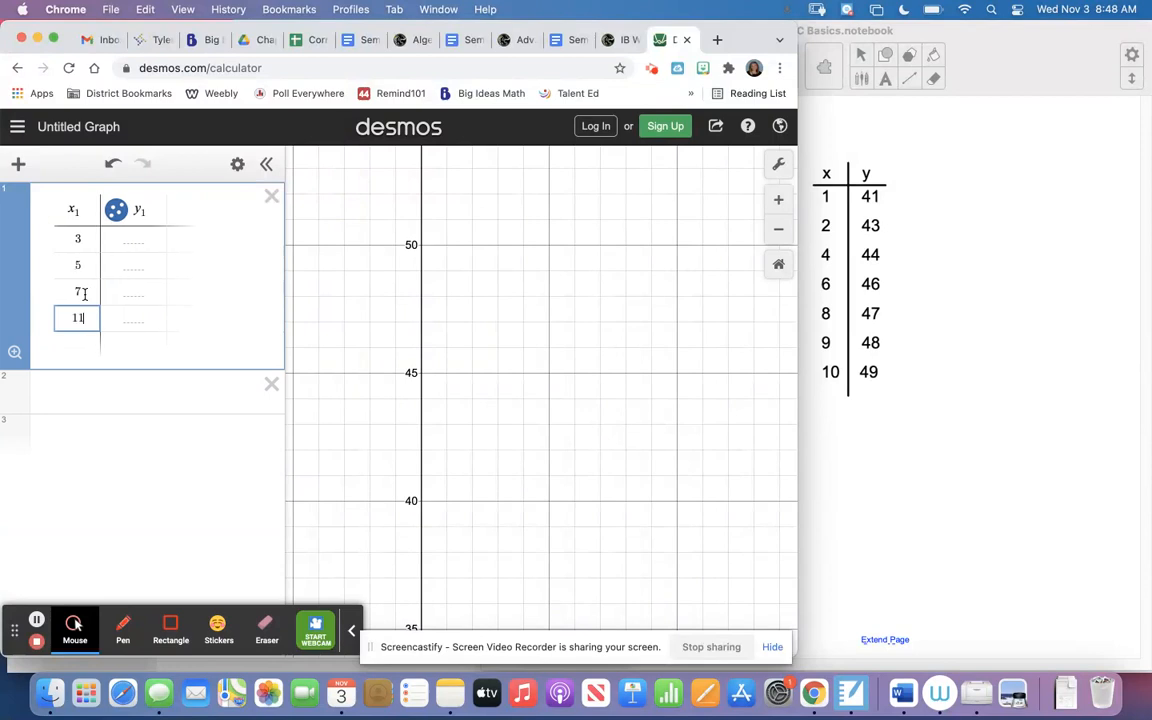
key(Return)
text(13)
Fill the new table's y column with 6, -1, -13, -5 and 1.
click(161, 242)
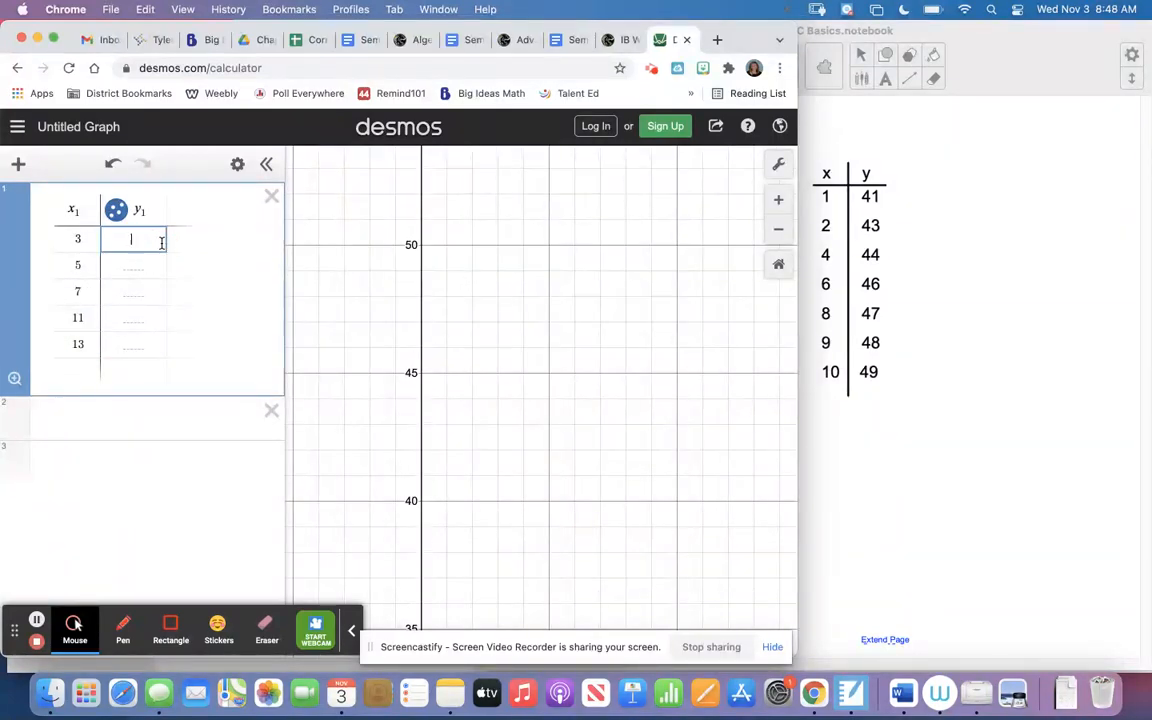
key(Return)
text(-1)
key(Return)
text(-)
key(Return)
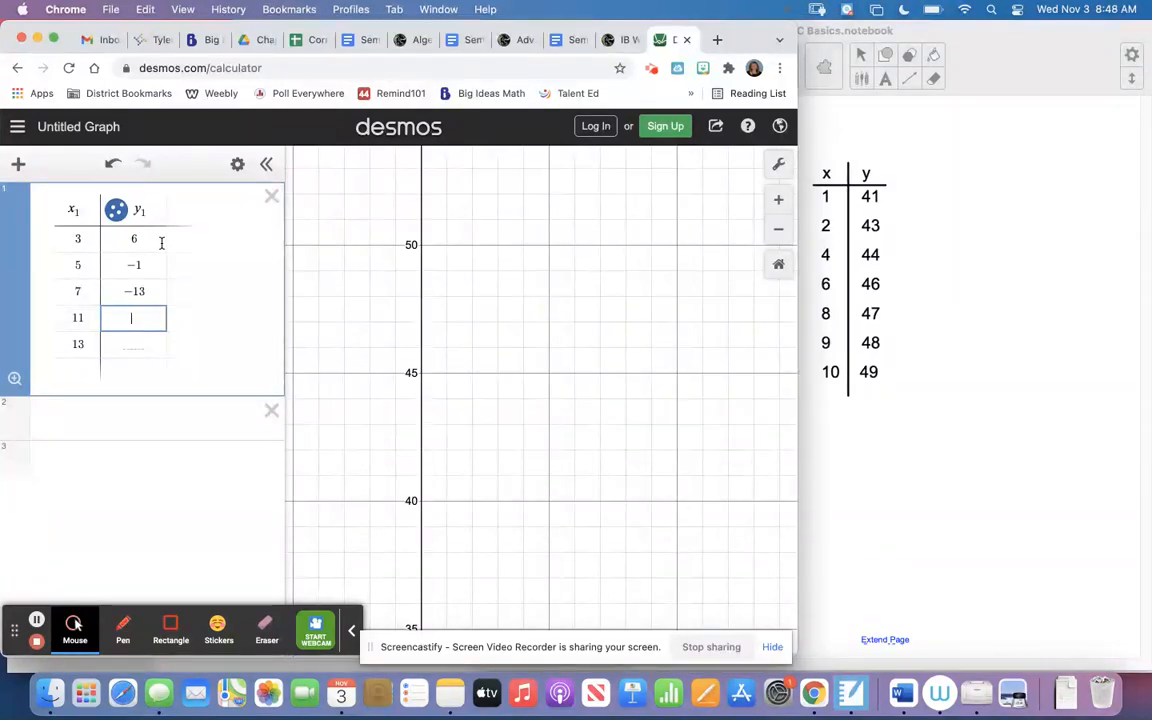
key(Return)
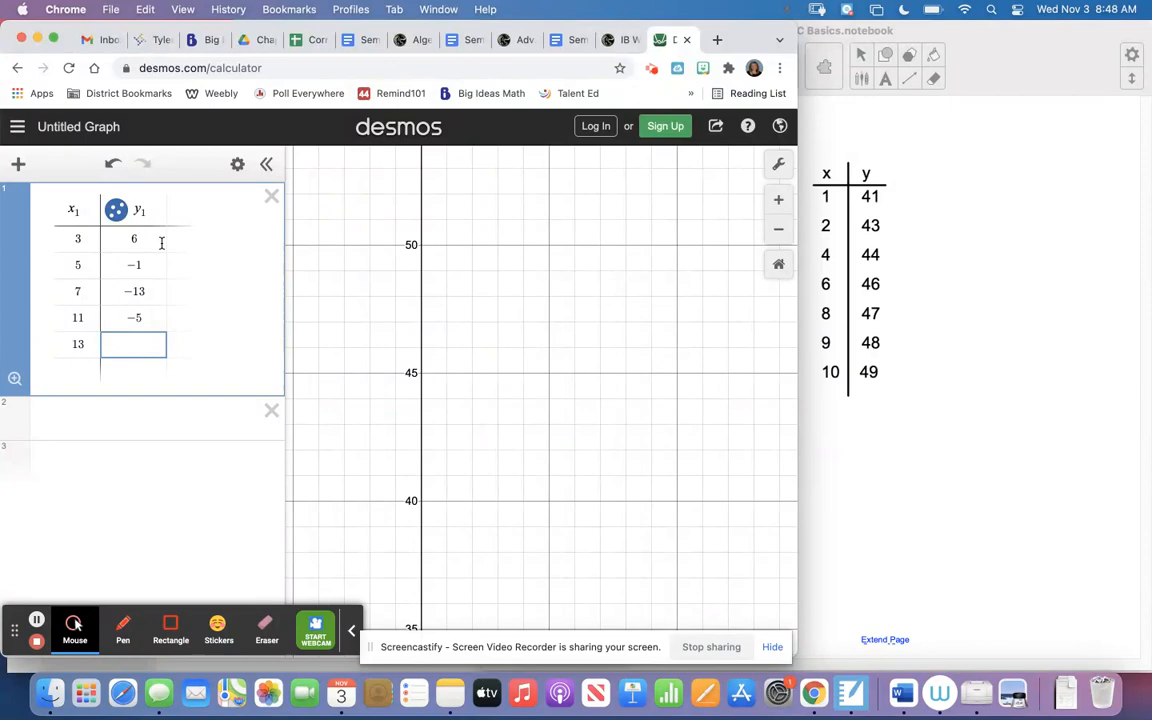
Fit the linear regression y1 ~ mx1 + b to the five points of the new table.
drag(525, 491, 578, 343)
scroll(578, 343, down, 3)
click(778, 264)
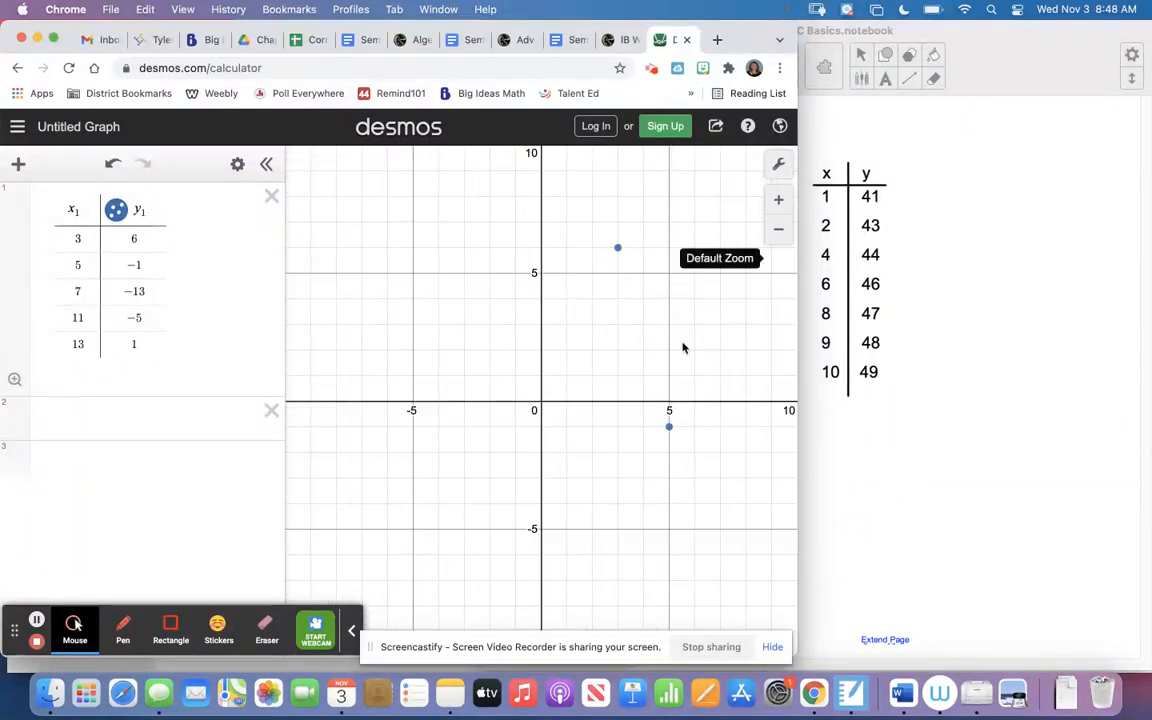
scroll(584, 365, down, 3)
drag(566, 386, 450, 381)
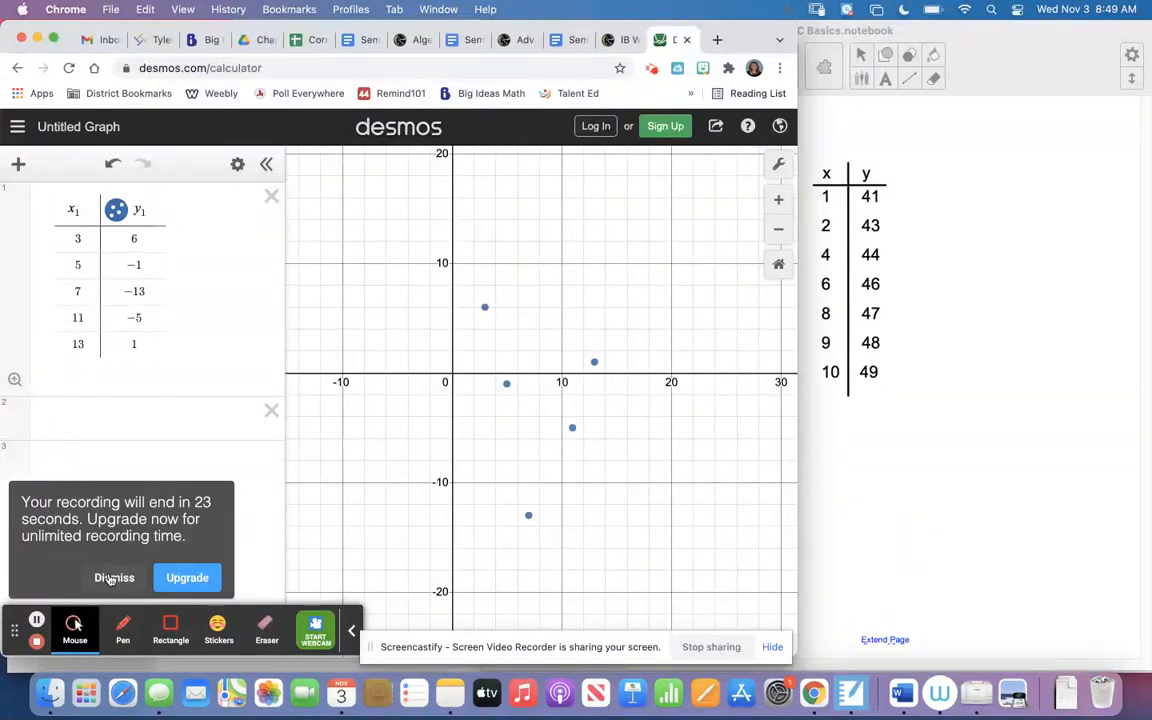
click(134, 413)
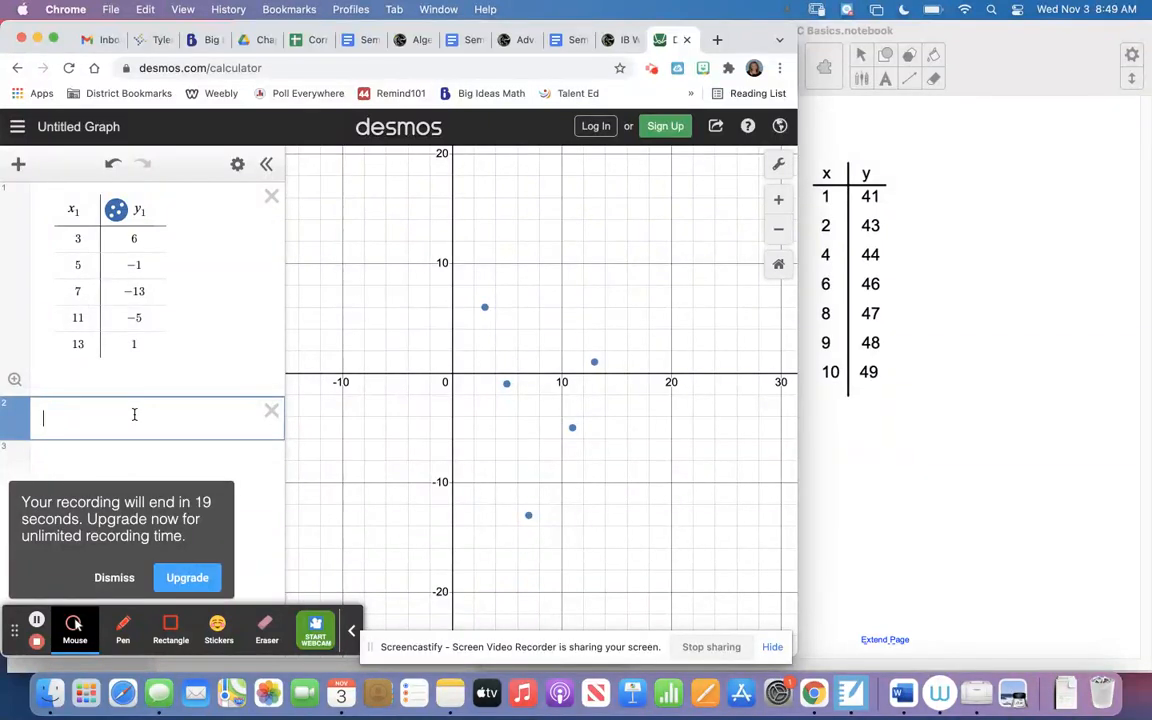
text(y1 ~ )
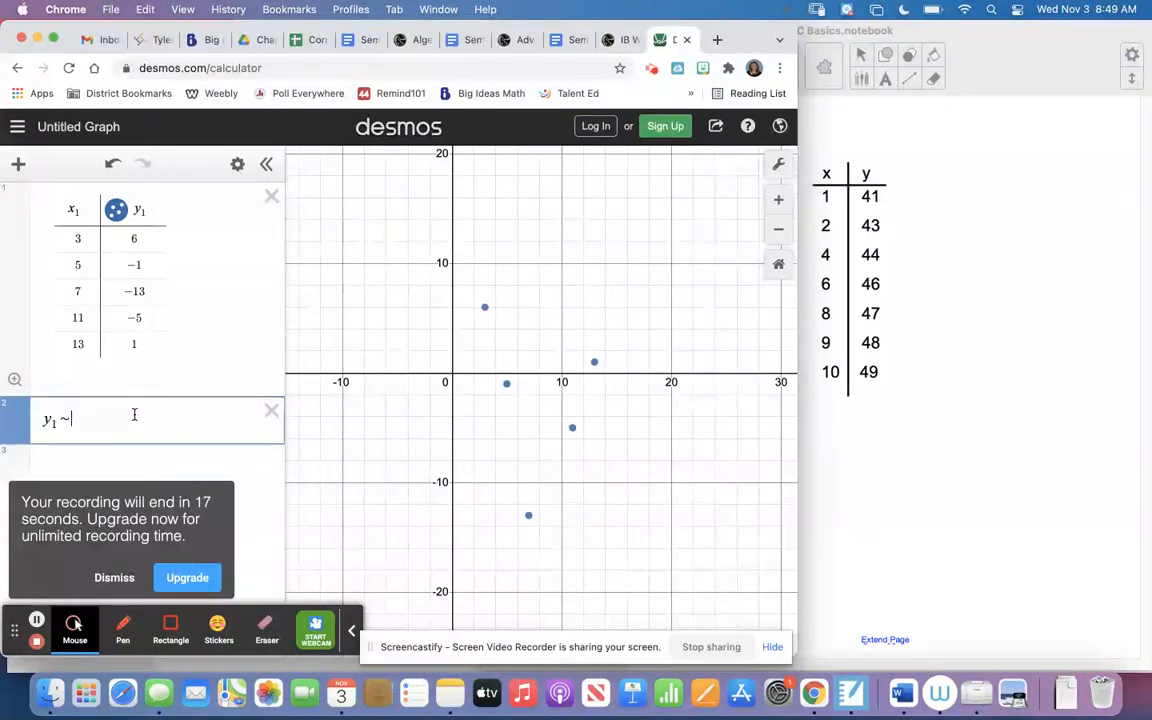
text(mx1 + b)
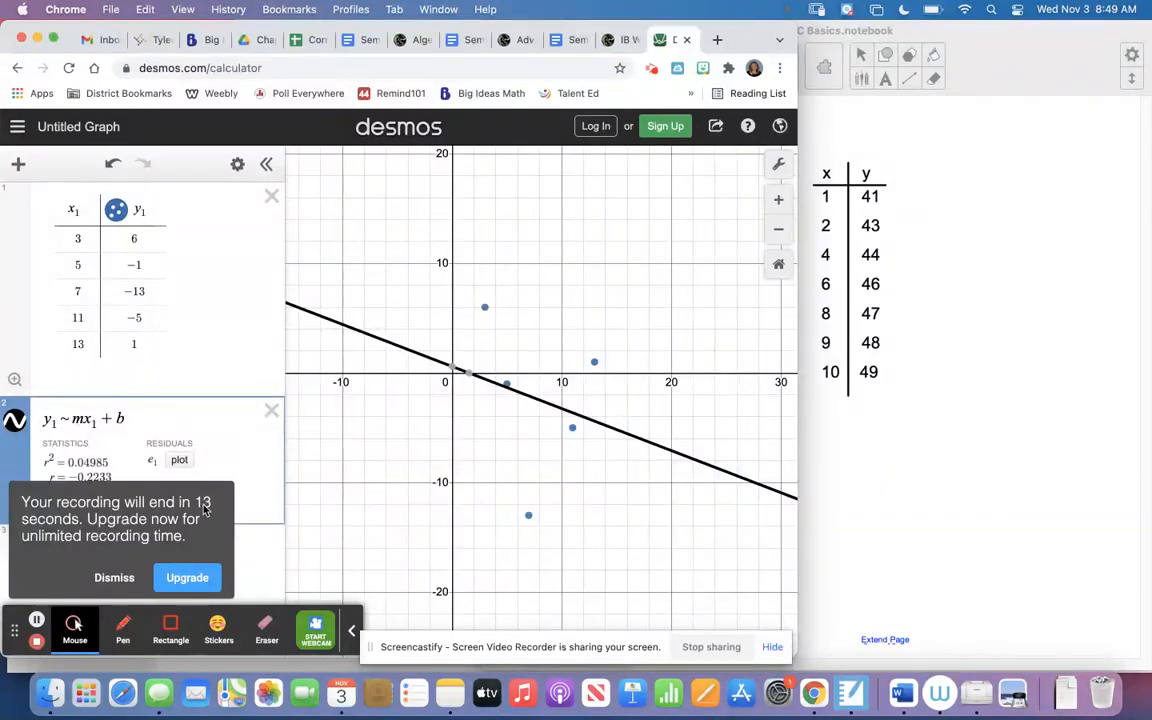
click(108, 568)
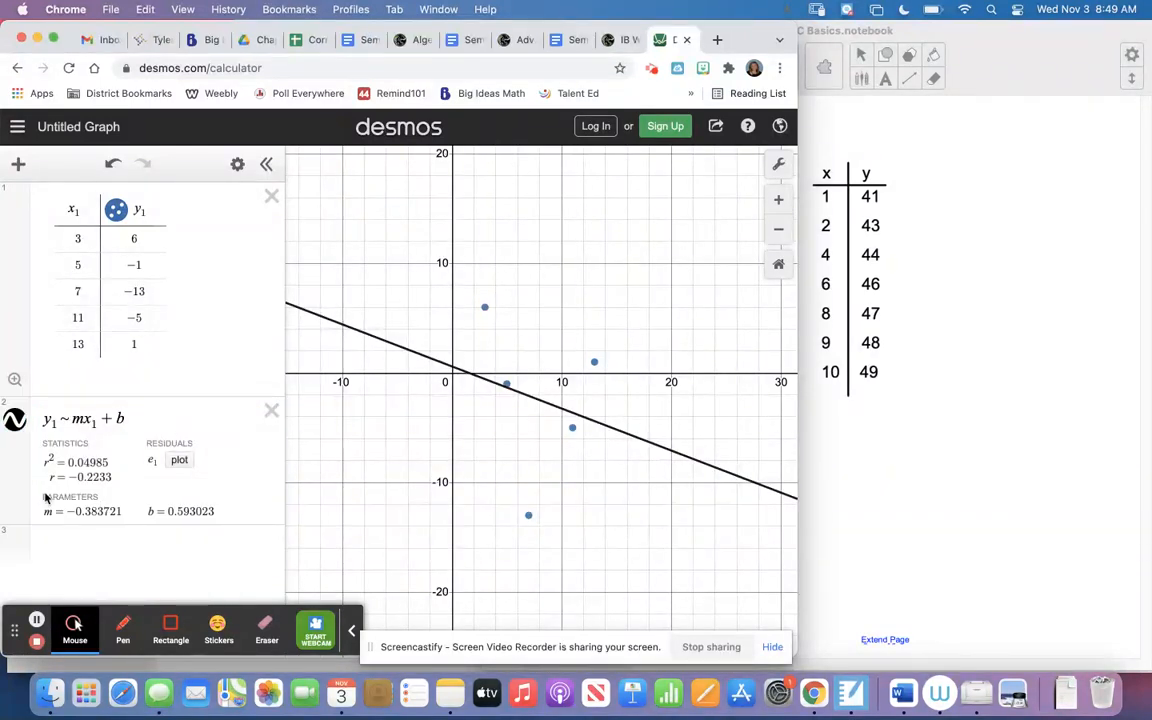